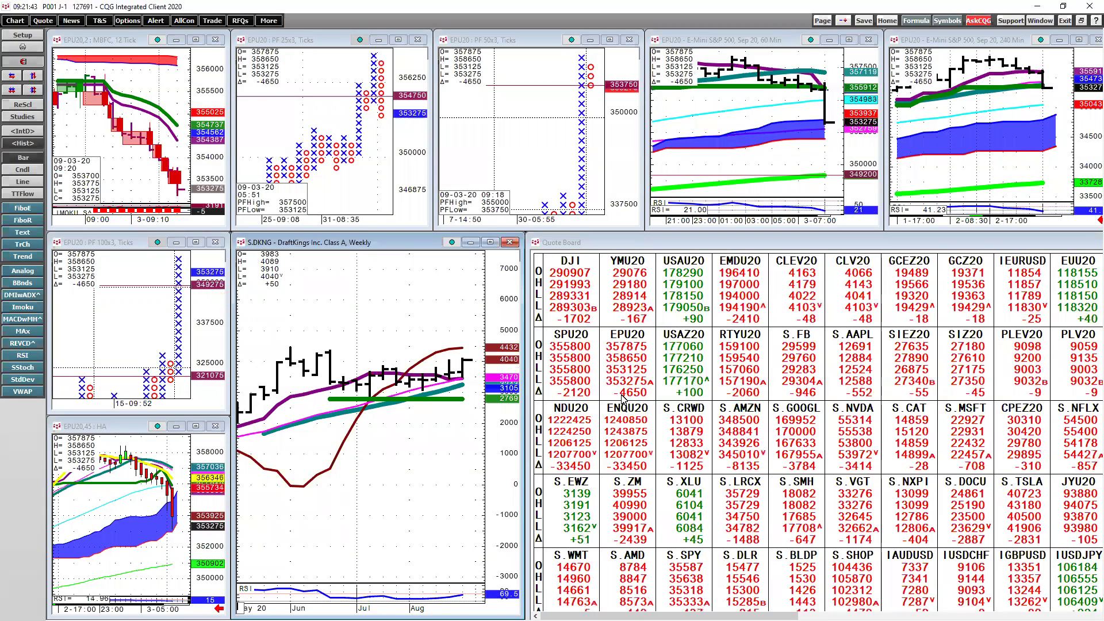
- Load EPU20 into the weekly chart, check S.GOOGL, then relink all charts to EPU20
left_click(637, 380)
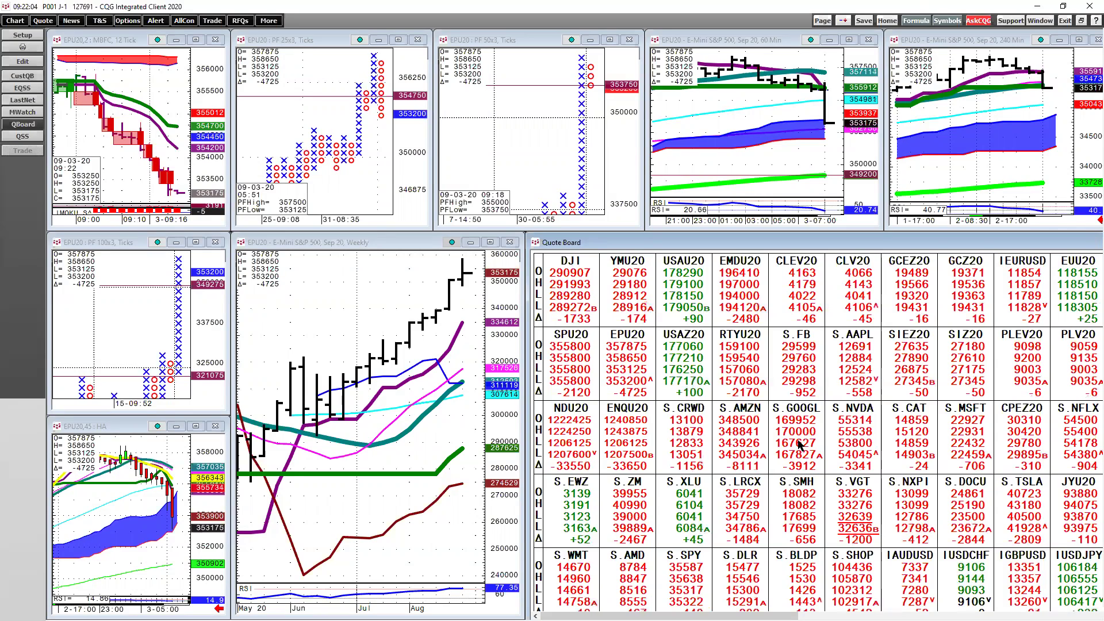
left_click(800, 444)
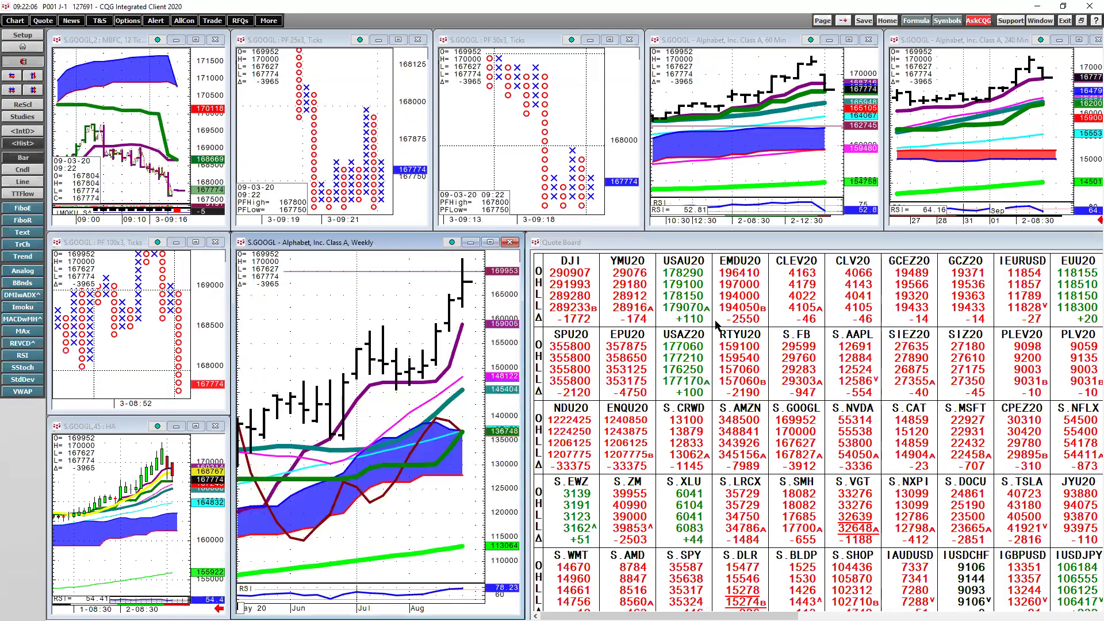
left_click(624, 352)
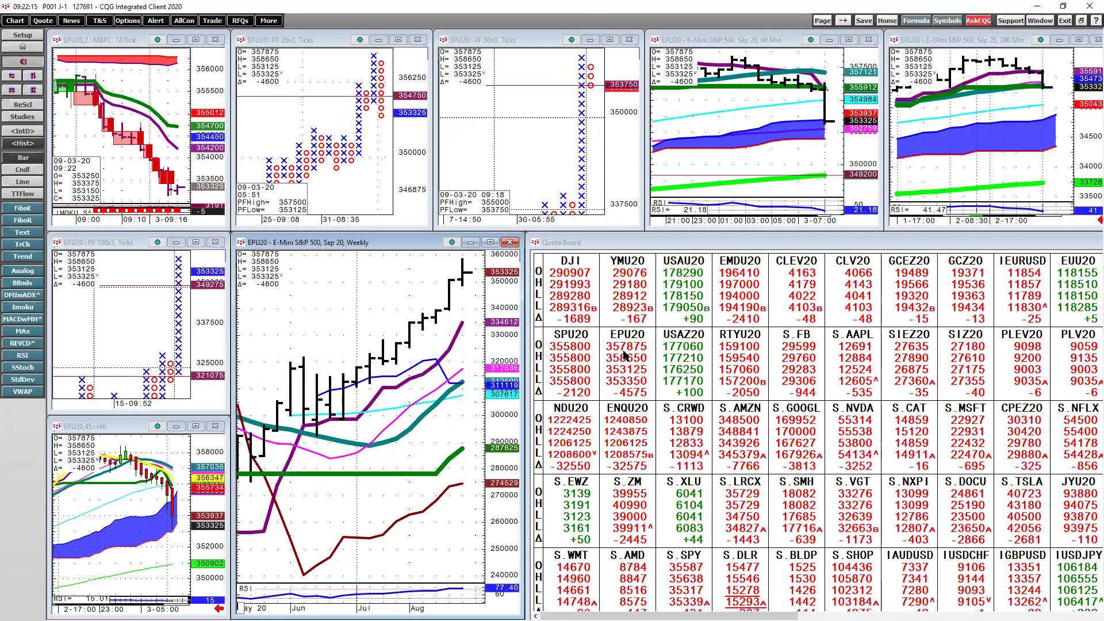
- Delete the PF 50x3 and PF 100x3 horizontal lines, then place a new line at 350000 on the 100x3 chart
right_click(604, 83)
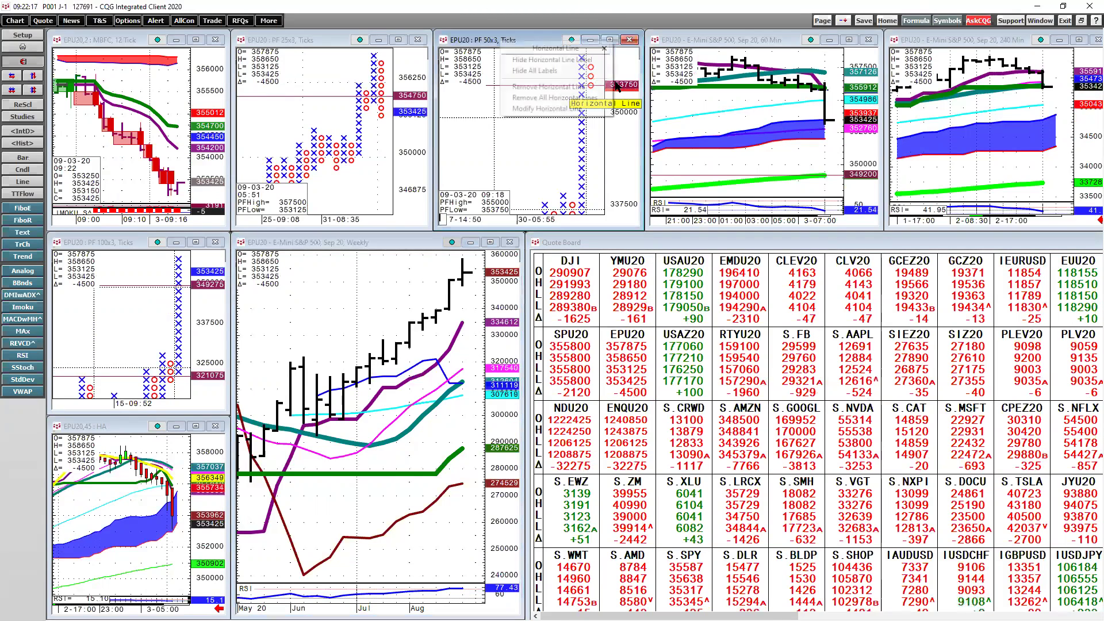
left_click(599, 87)
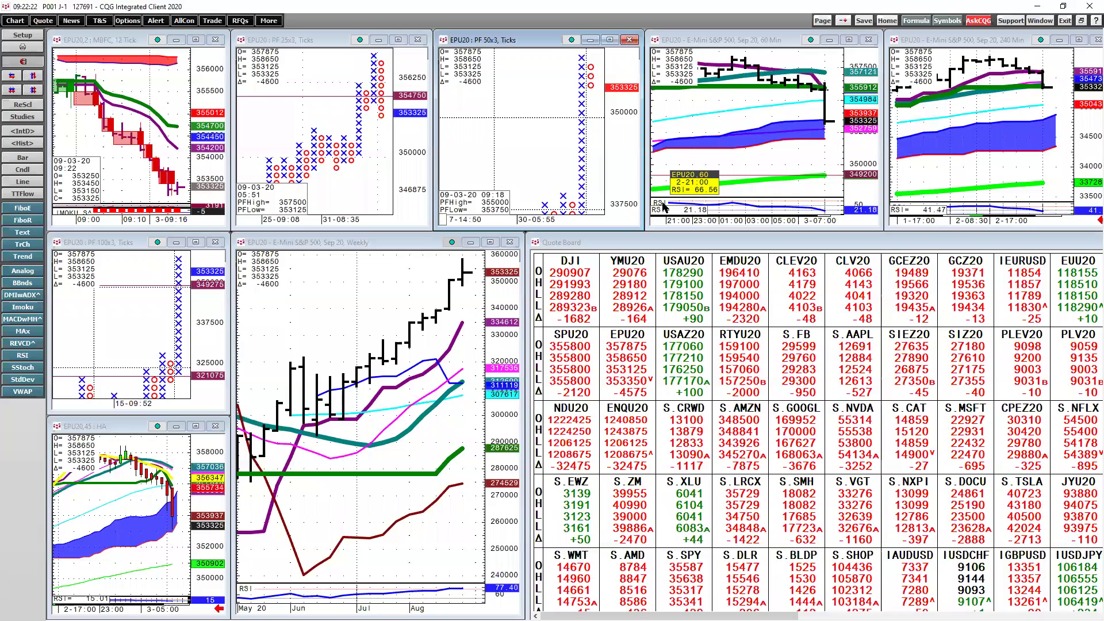
right_click(209, 288)
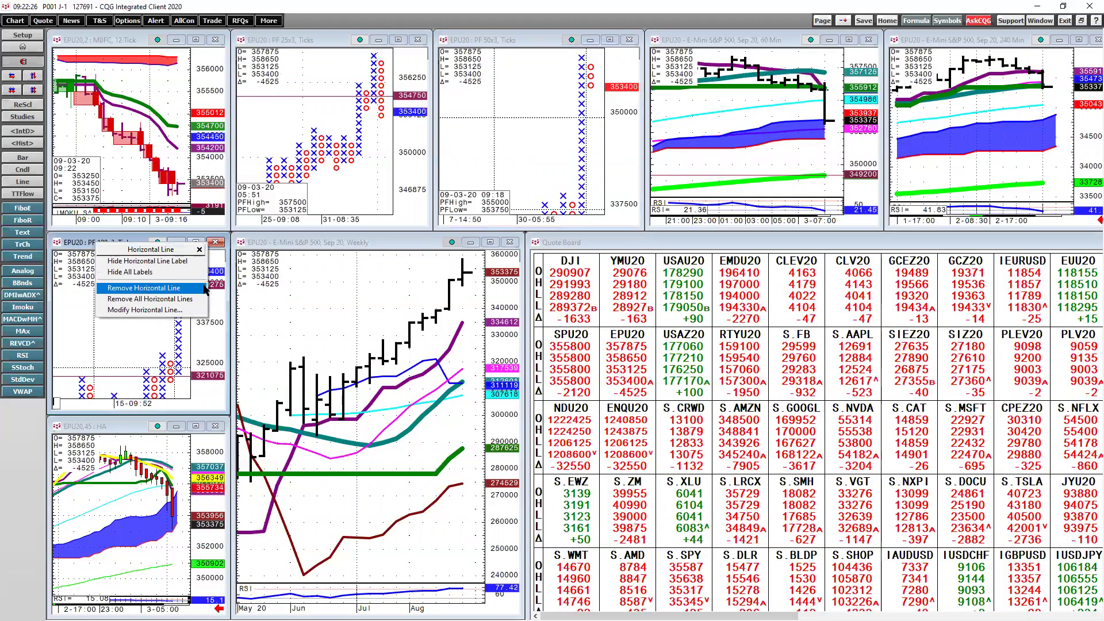
left_click(197, 289)
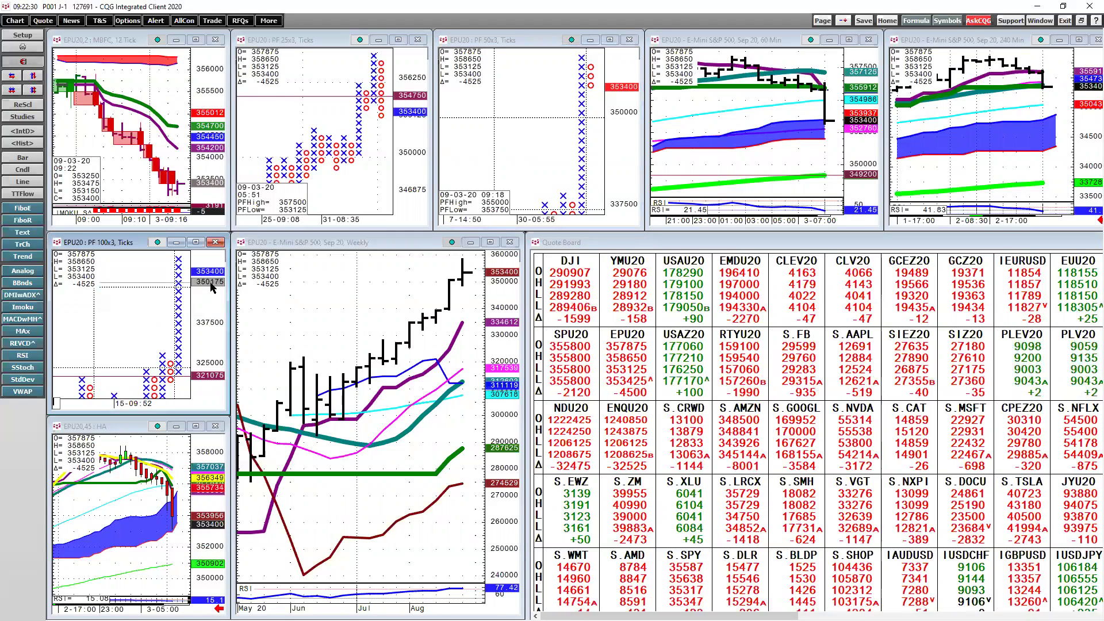
left_click(209, 284)
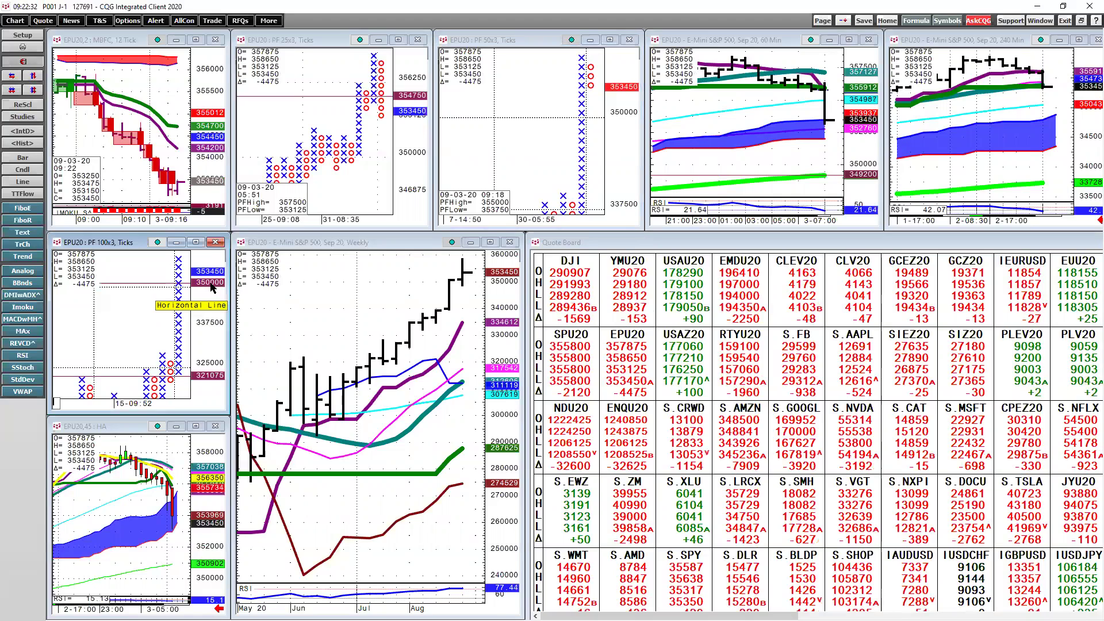